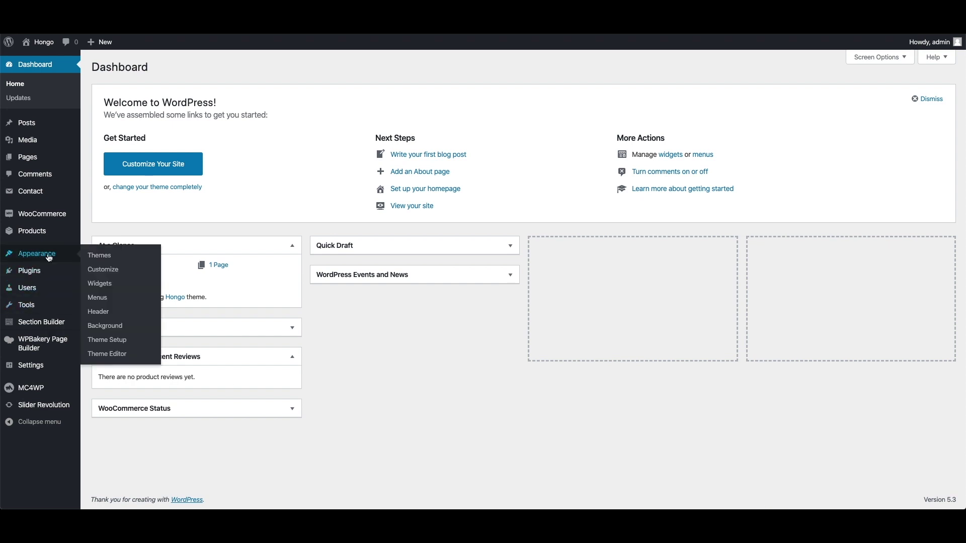
Step: Go to Hongo Theme Setup's Import Demo section and expand the demo data import requirements
left_click(119, 341)
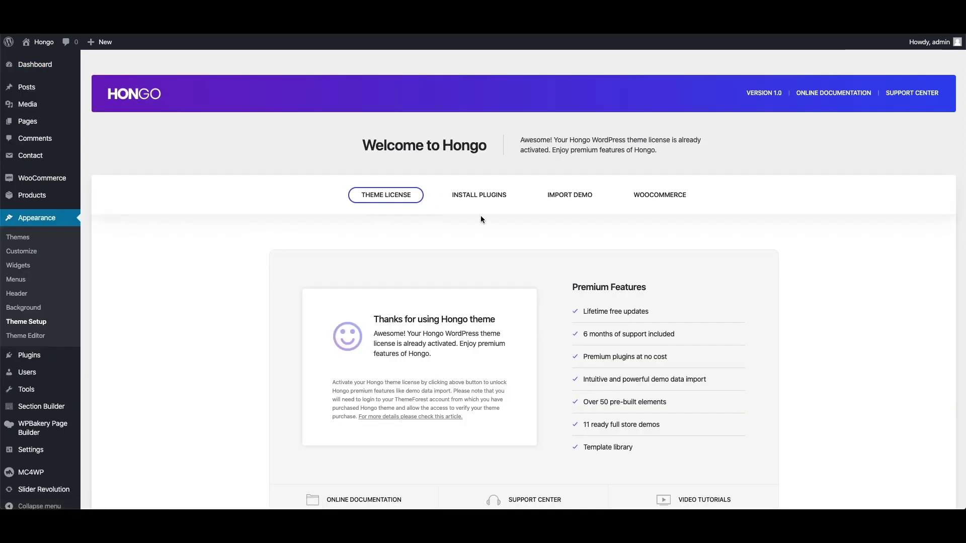
left_click(570, 201)
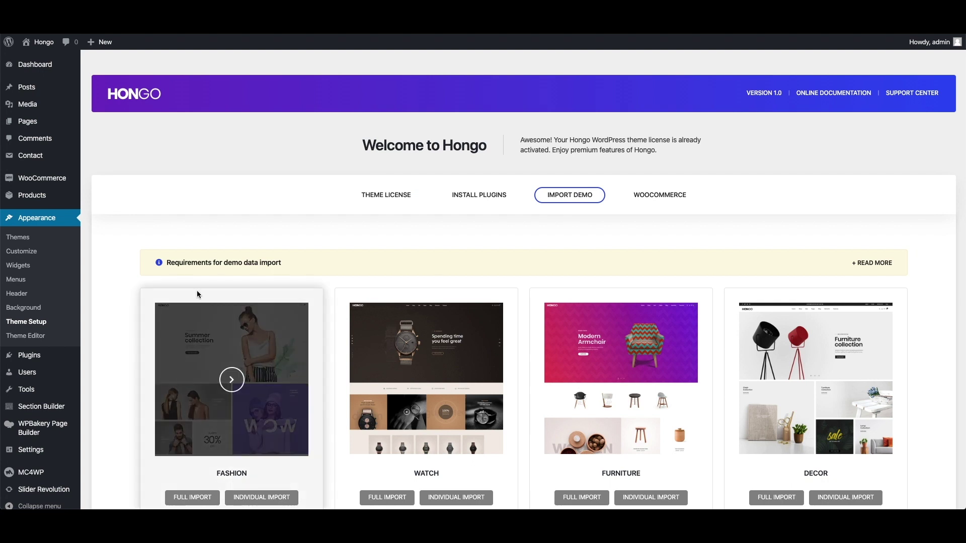
left_click(233, 267)
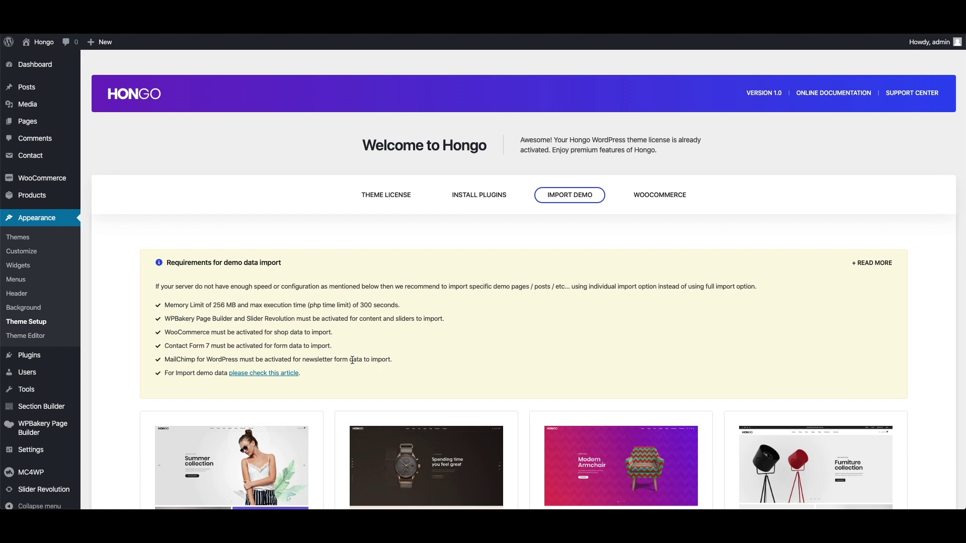
Step: Collapse the requirements notice and browse the list of available demos
left_click(310, 262)
scroll(309, 244, "down", 2)
scroll(541, 401, "down", 1)
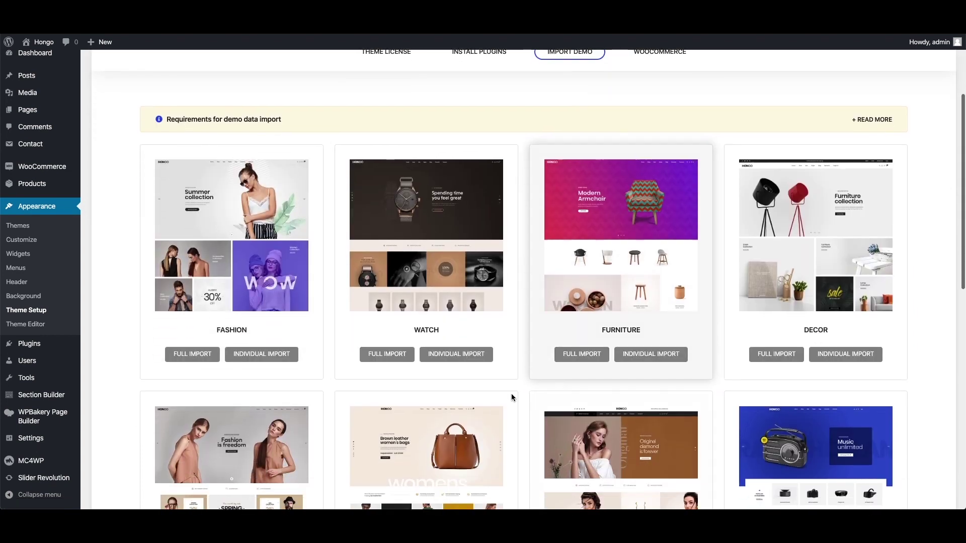
scroll(387, 355, "down", 2)
scroll(317, 384, "up", 2)
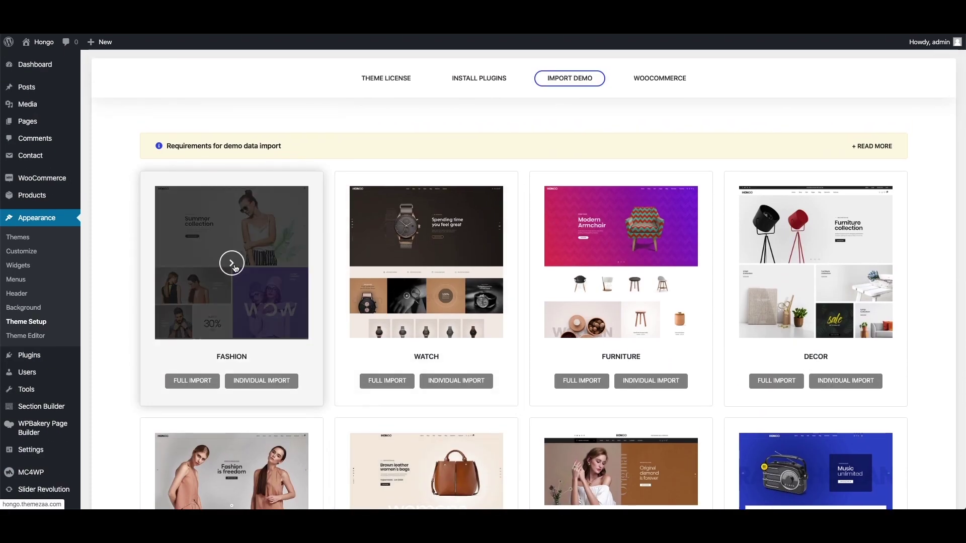
Step: Preview the live Fashion demo site, scrolling down through its pages
left_click(232, 264)
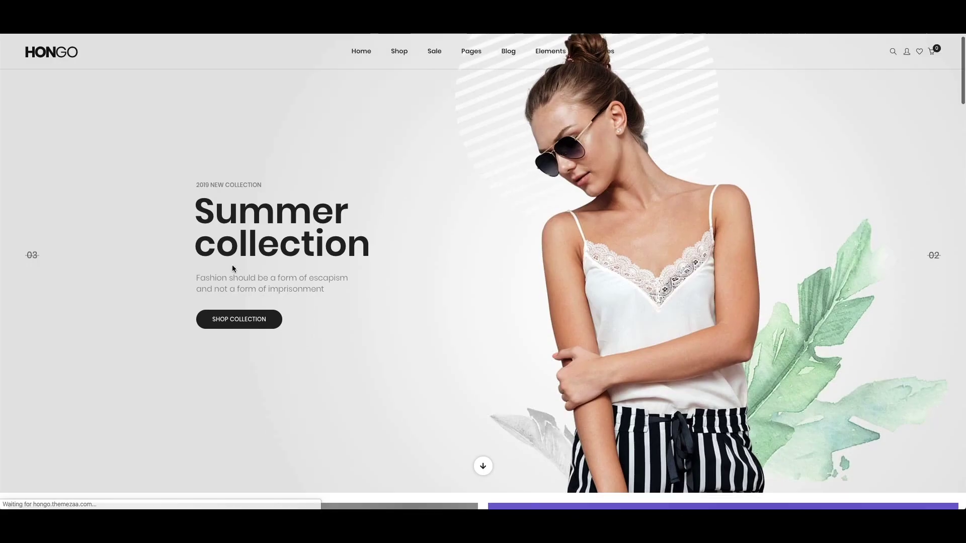
scroll(232, 268, "down", 3)
scroll(232, 269, "down", 3)
scroll(233, 269, "down", 5)
scroll(232, 269, "down", 5)
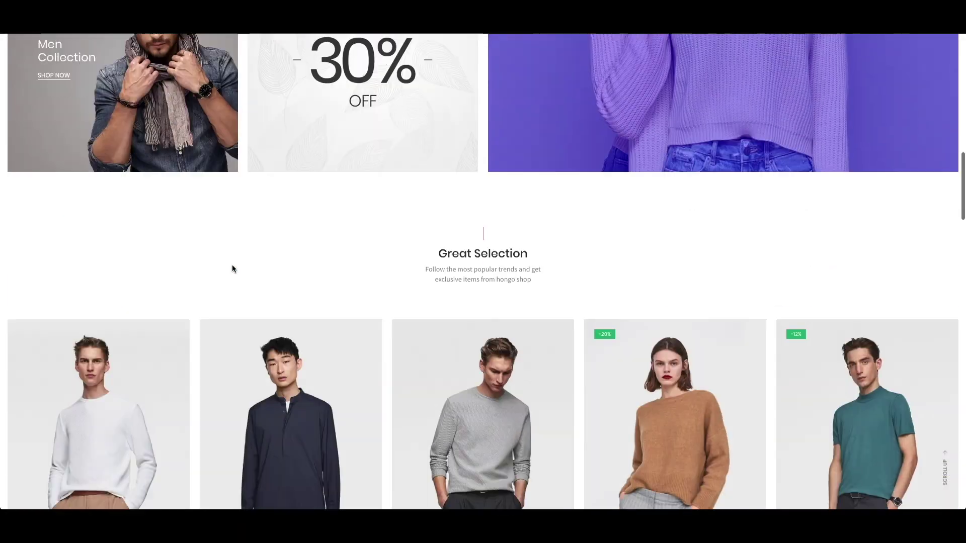
scroll(233, 269, "down", 4)
scroll(233, 268, "down", 5)
scroll(232, 269, "down", 3)
scroll(232, 268, "down", 5)
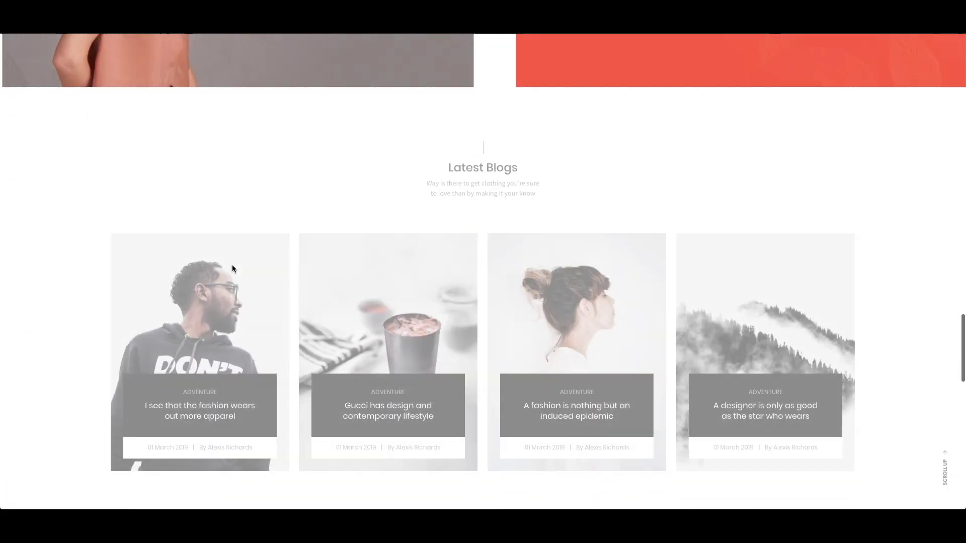
scroll(232, 268, "down", 3)
scroll(232, 267, "down", 5)
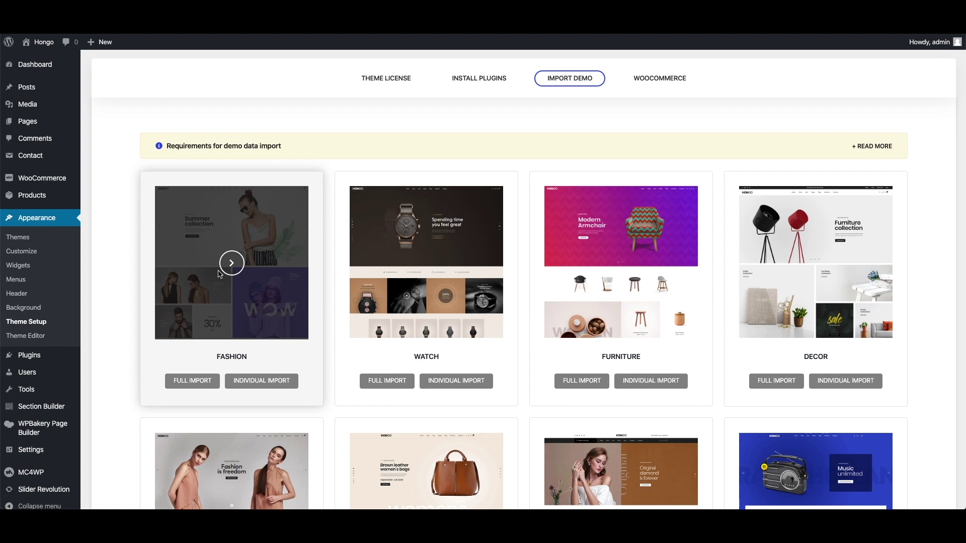
Step: Set up a Fashion demo Full Import with All Content ticked and start Import Full
left_click(194, 382)
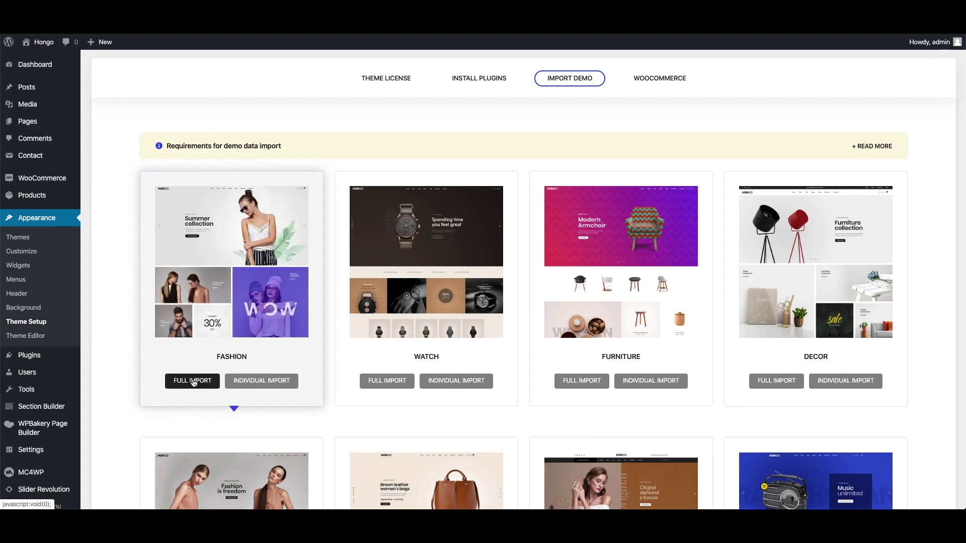
scroll(206, 411, "down", 1)
scroll(206, 411, "down", 3)
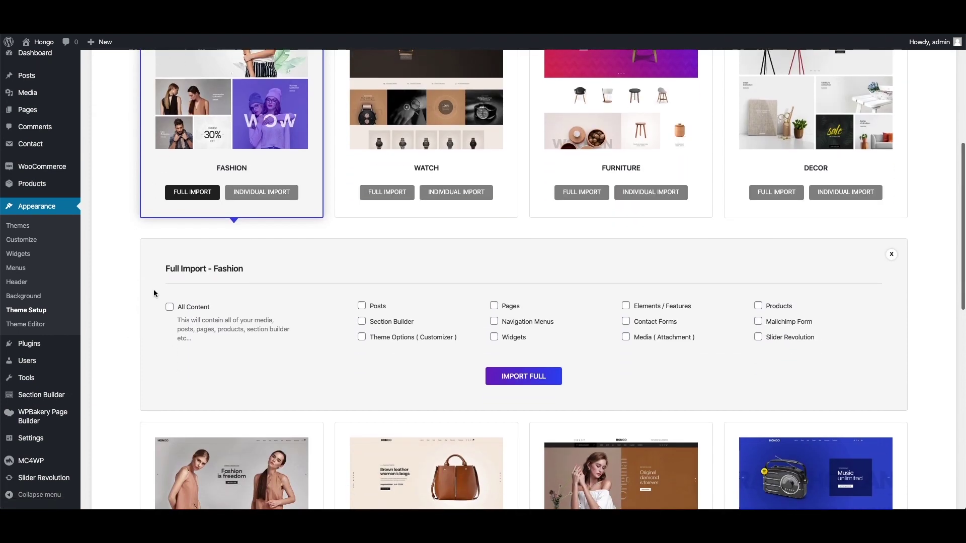
left_click(186, 307)
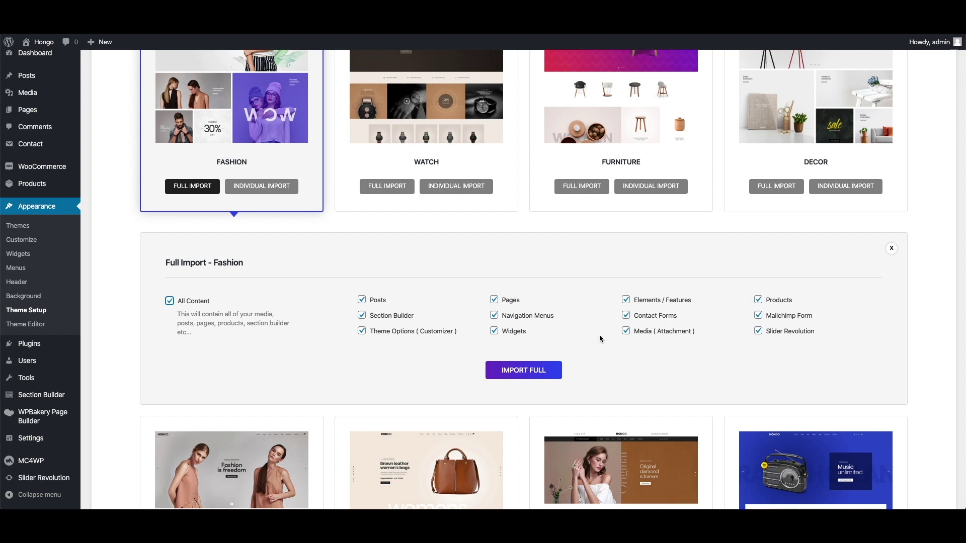
left_click(527, 376)
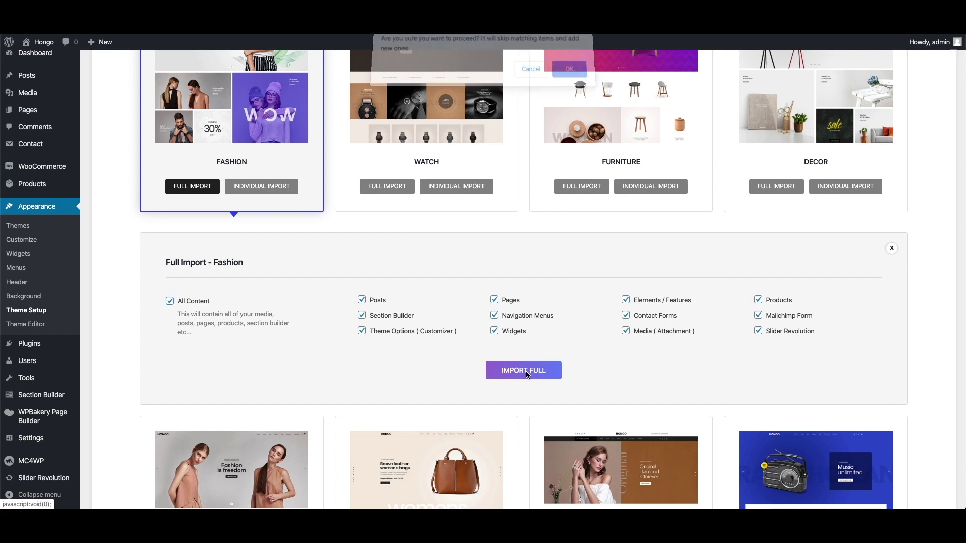
Step: Confirm the import and let the progress bar finish with a success message
left_click(577, 78)
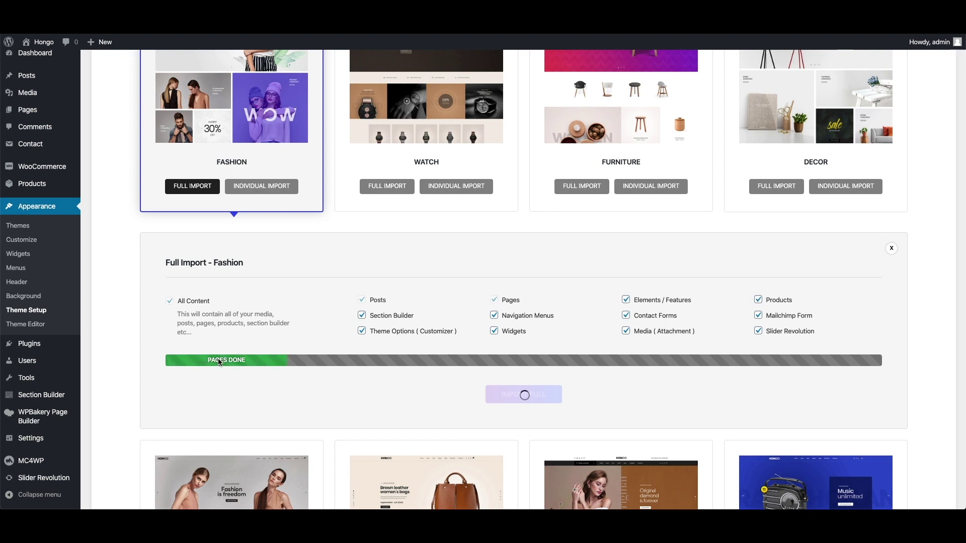
scroll(334, 366, "down", 1)
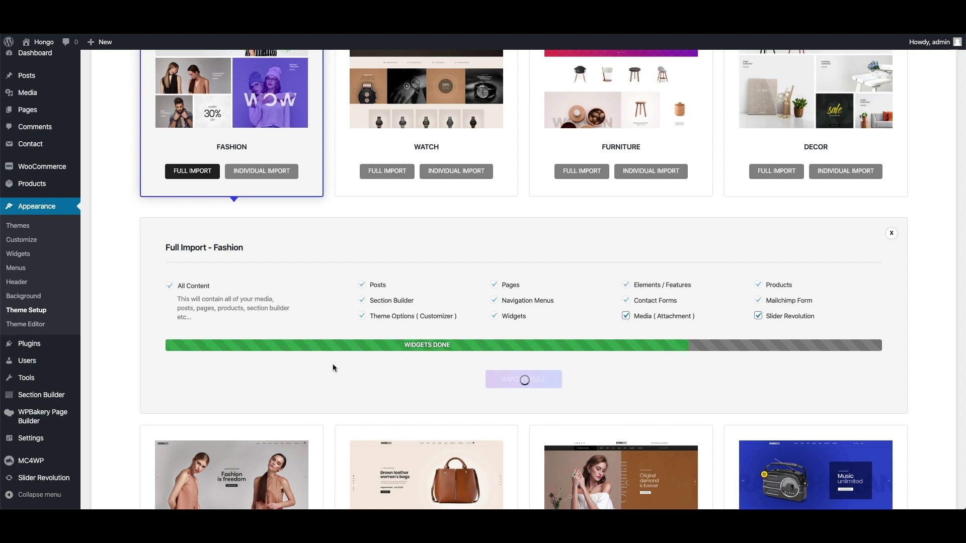
scroll(340, 362, "down", 1)
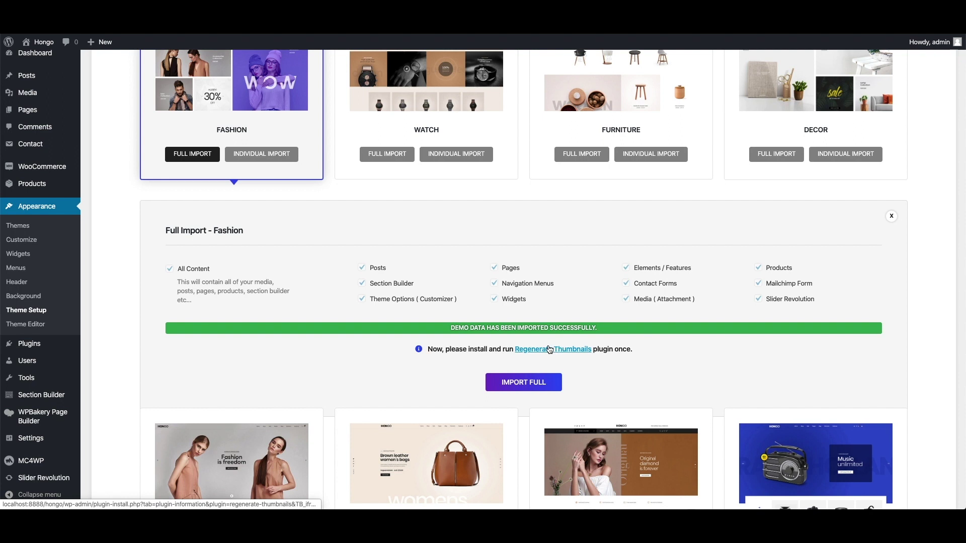
mouse_move(39, 41)
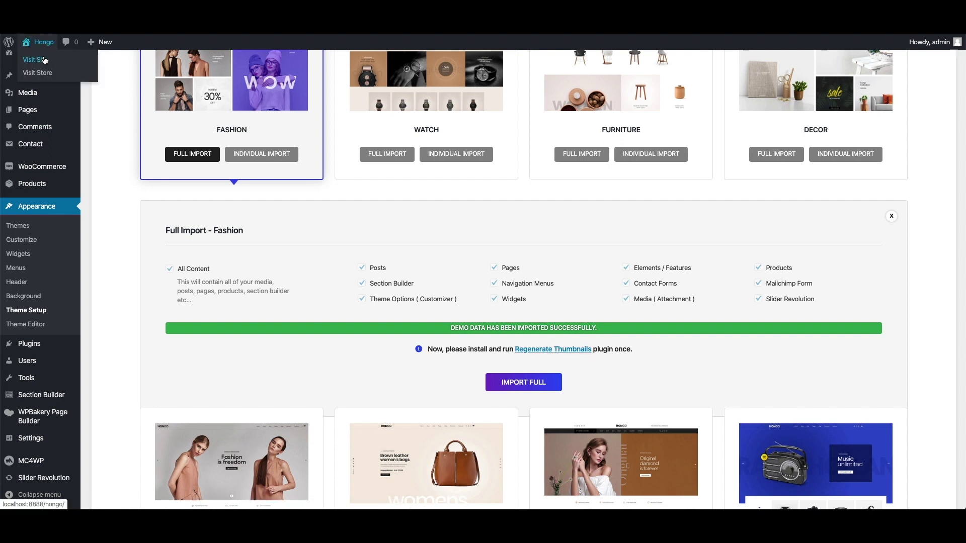
left_click(44, 62)
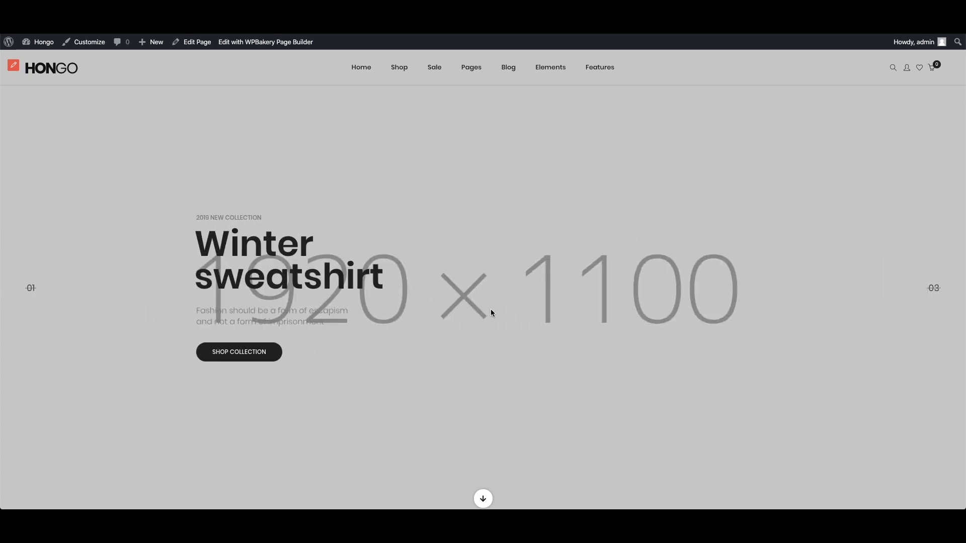
scroll(545, 317, "down", 3)
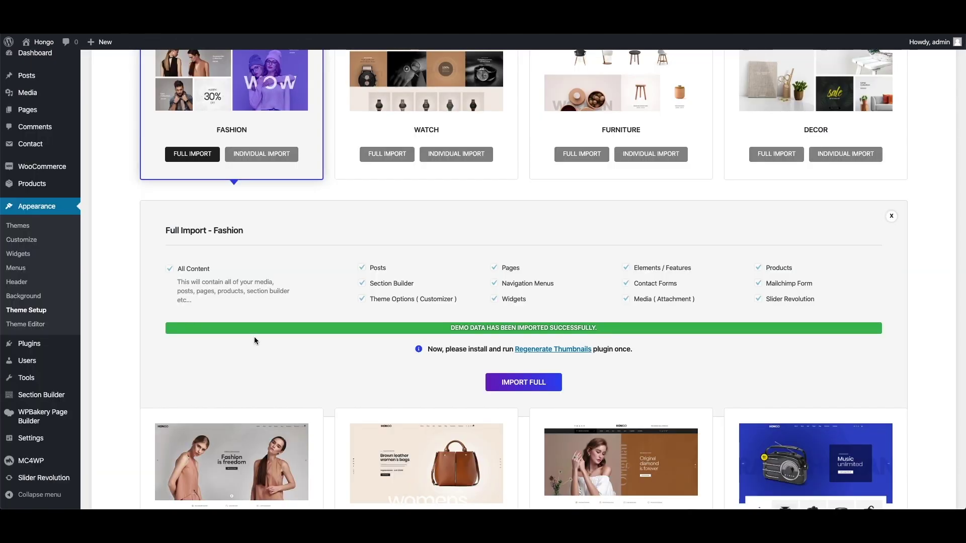
Step: Show the Fashion demo's Individual Import list of pages, posts, products and section builder items
left_click(261, 154)
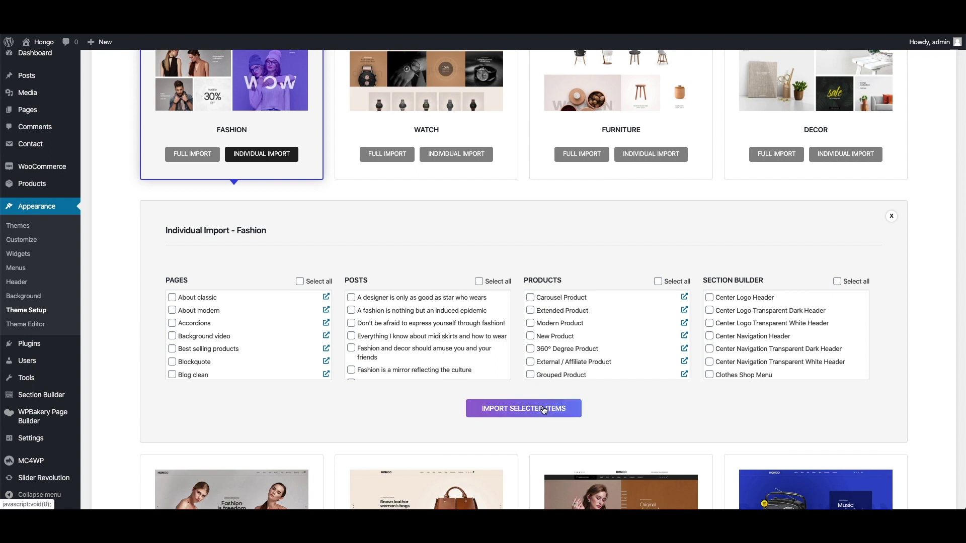
left_click(544, 410)
scroll(261, 363, "down", 10)
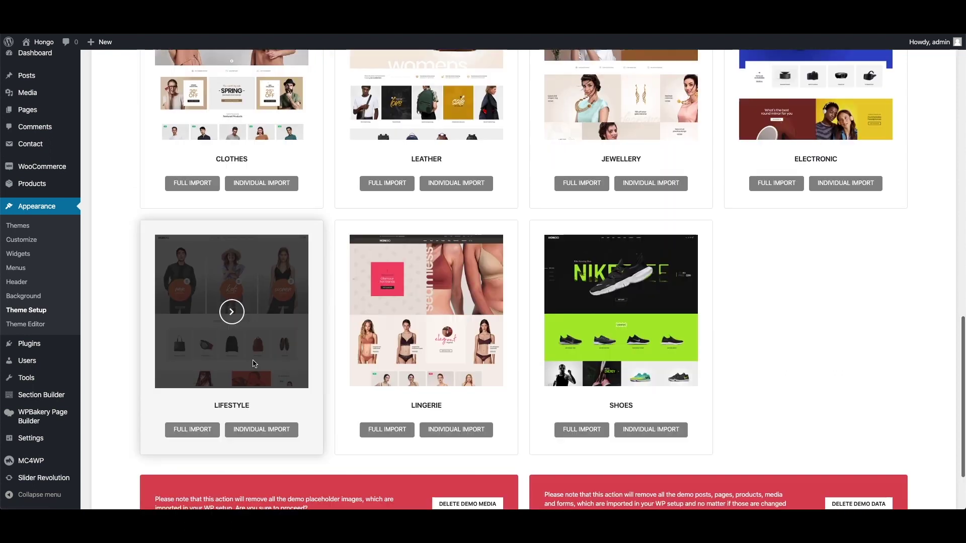
scroll(261, 363, "down", 1)
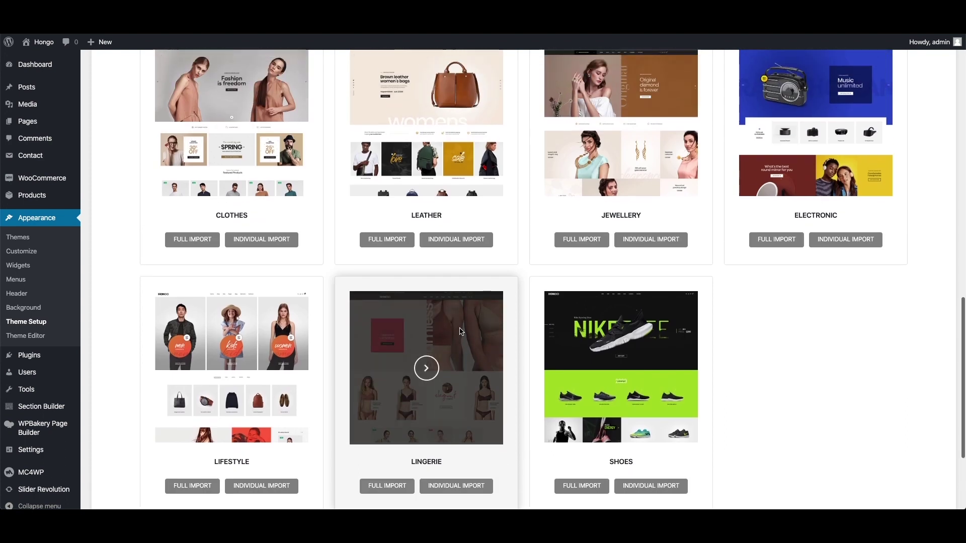
scroll(460, 331, "up", 2)
scroll(461, 330, "up", 3)
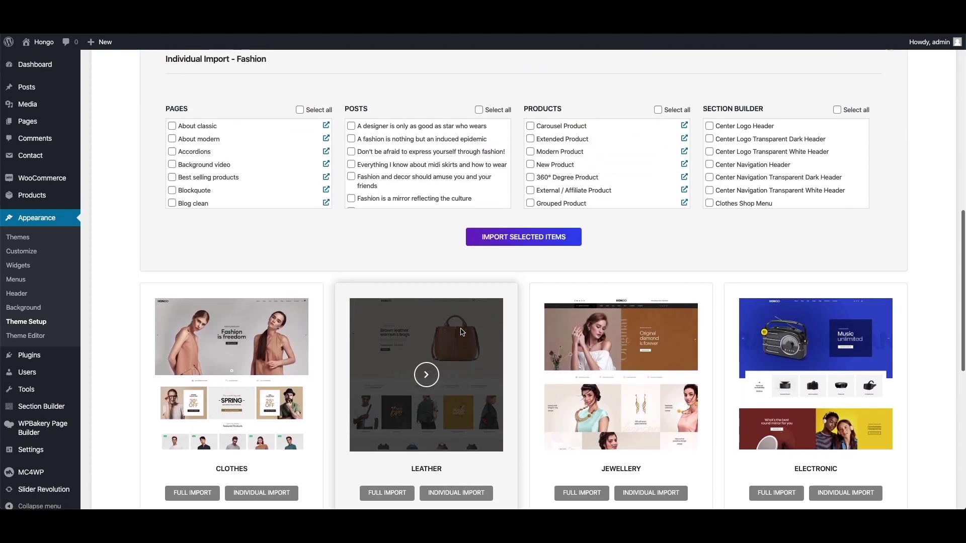
scroll(462, 332, "up", 3)
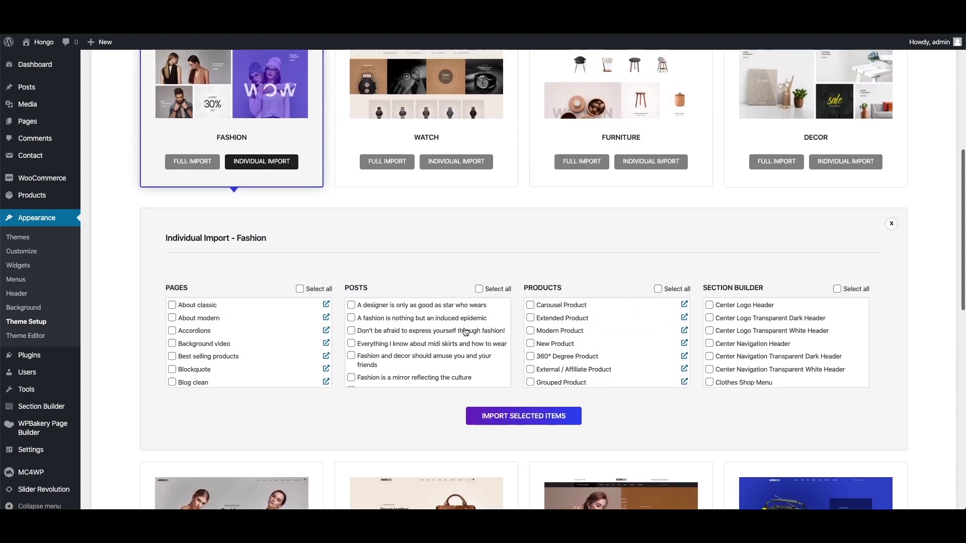
scroll(465, 331, "up", 3)
scroll(464, 327, "up", 3)
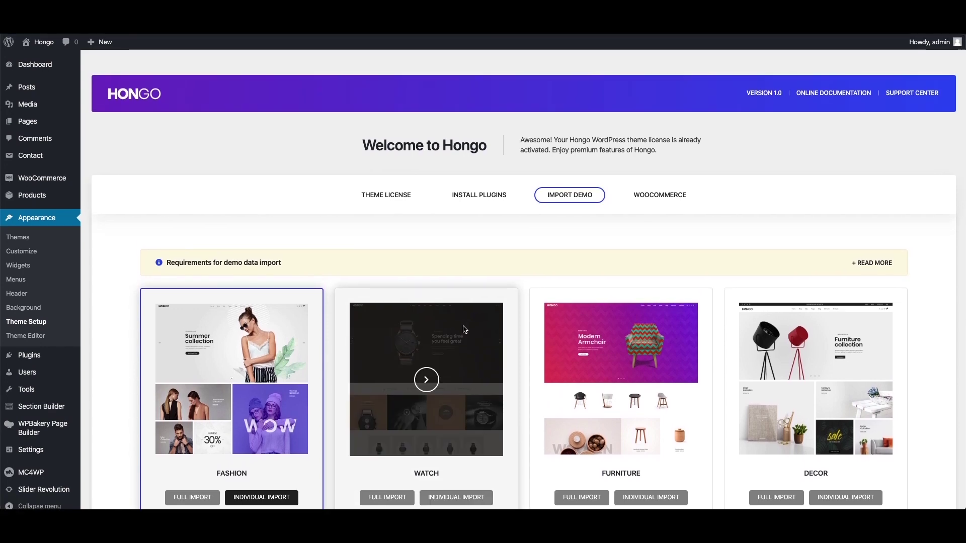